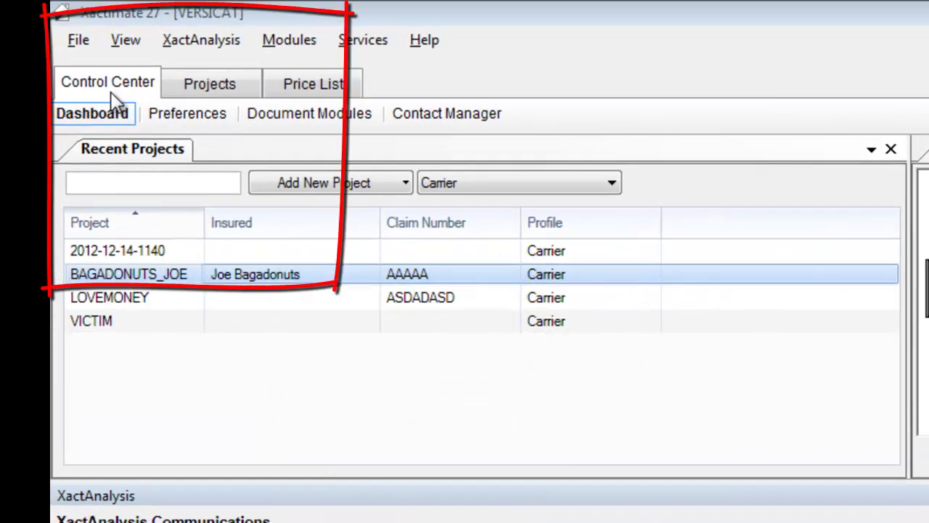
Switch the Preferences settings from Environment to Profile to show the Carrier Project Defaults.
click(174, 114)
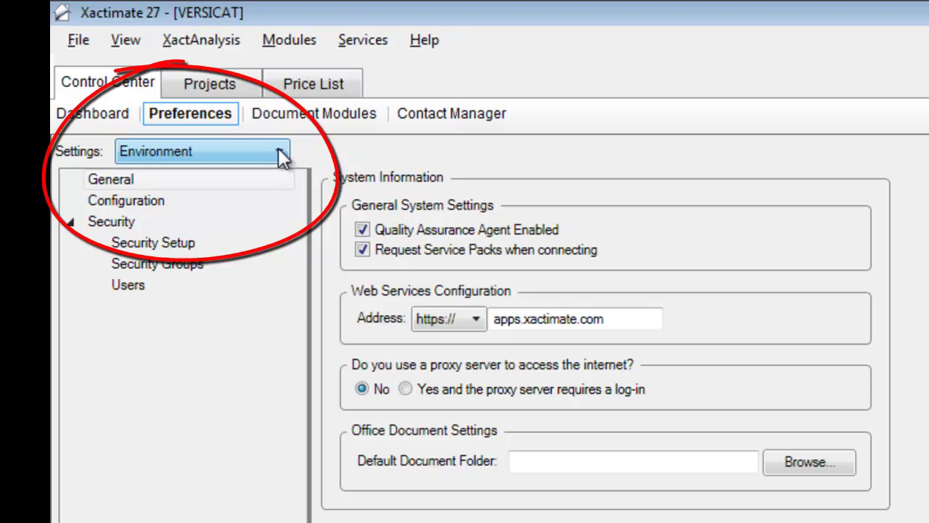
click(221, 177)
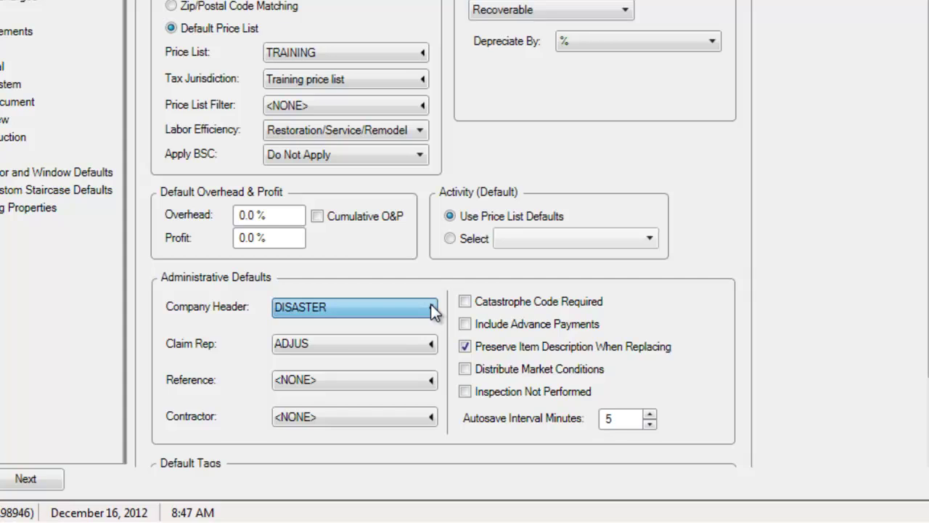
Create company header FRANKEN named Frankenstein Insurance Co., entering its street address and city line in Info.
click(432, 309)
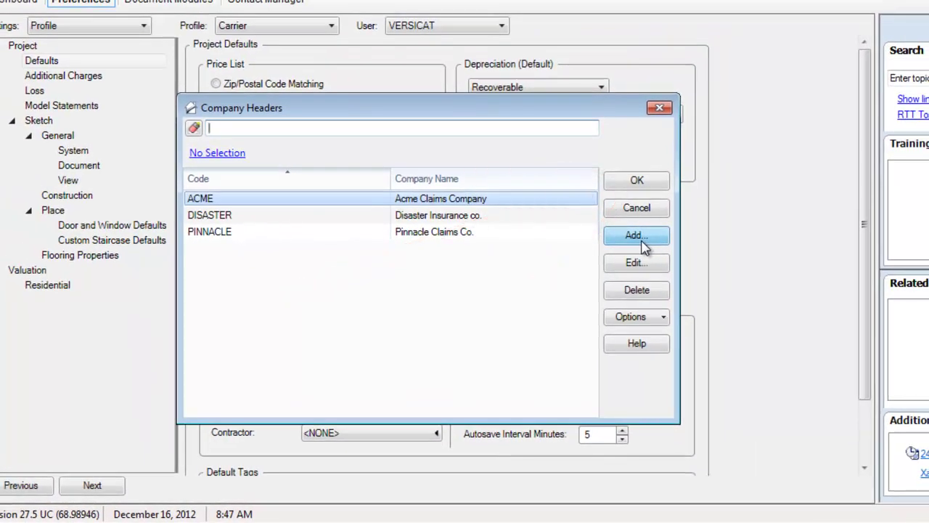
click(636, 237)
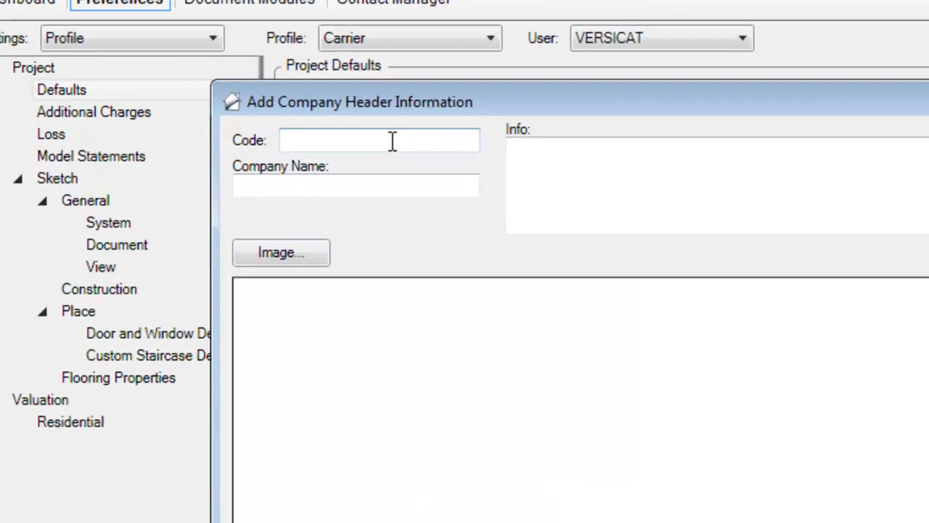
click(359, 188)
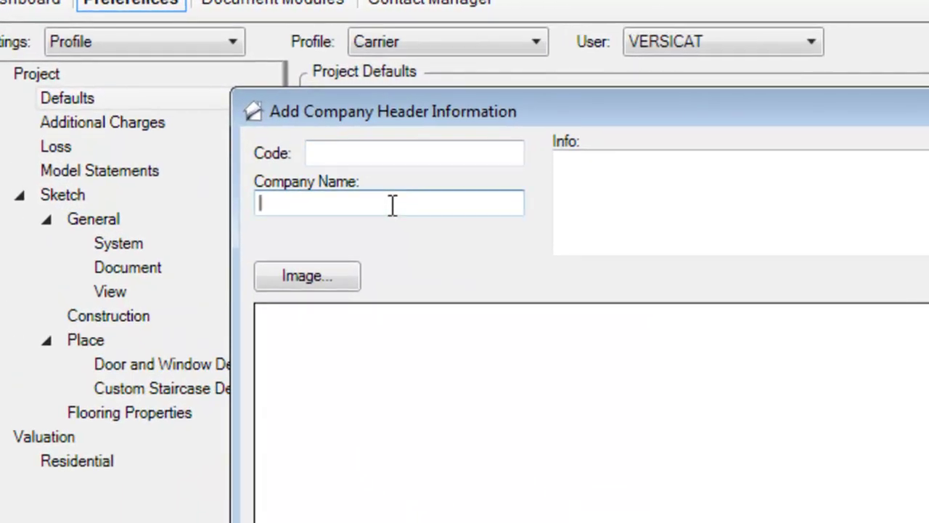
text(Frank)
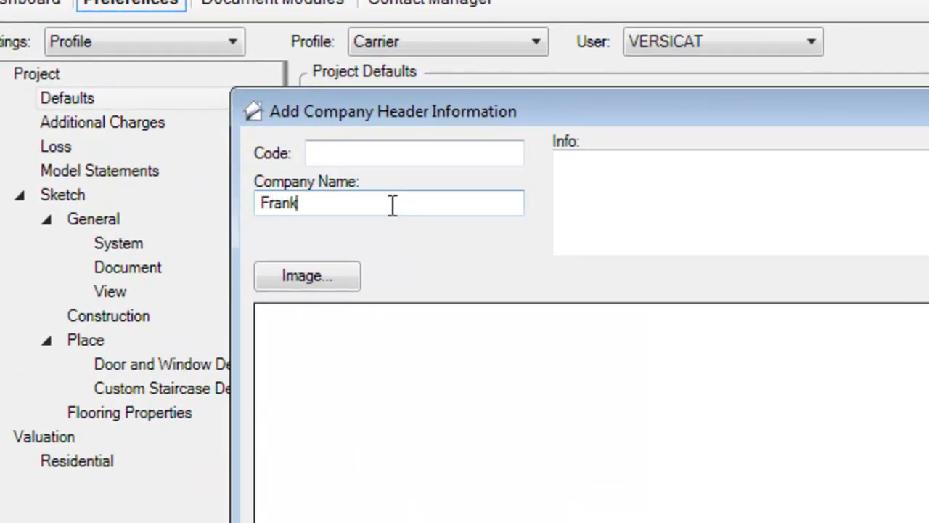
text(enstein )
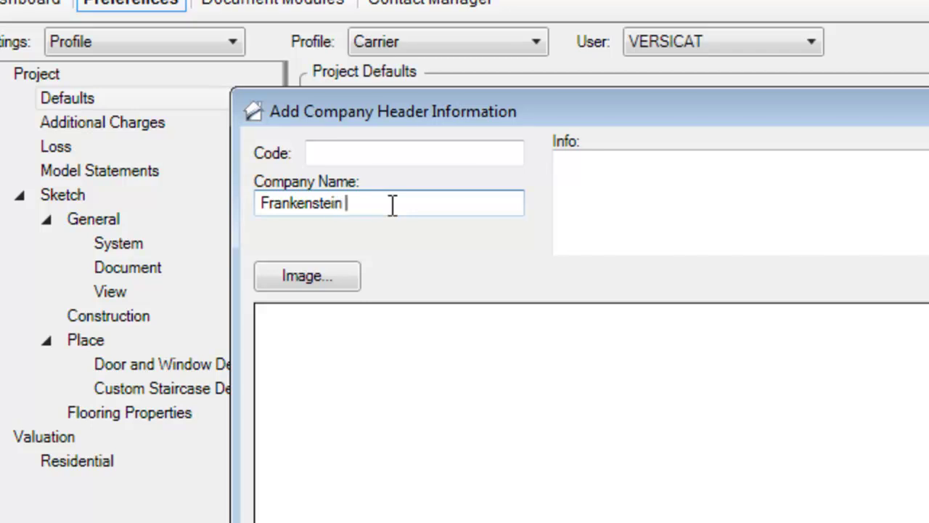
text(Insurance Co.)
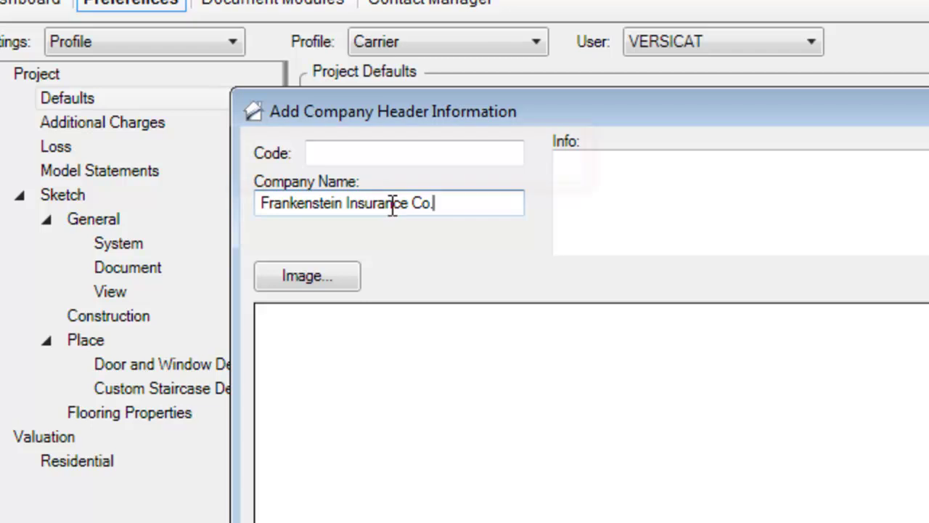
click(429, 152)
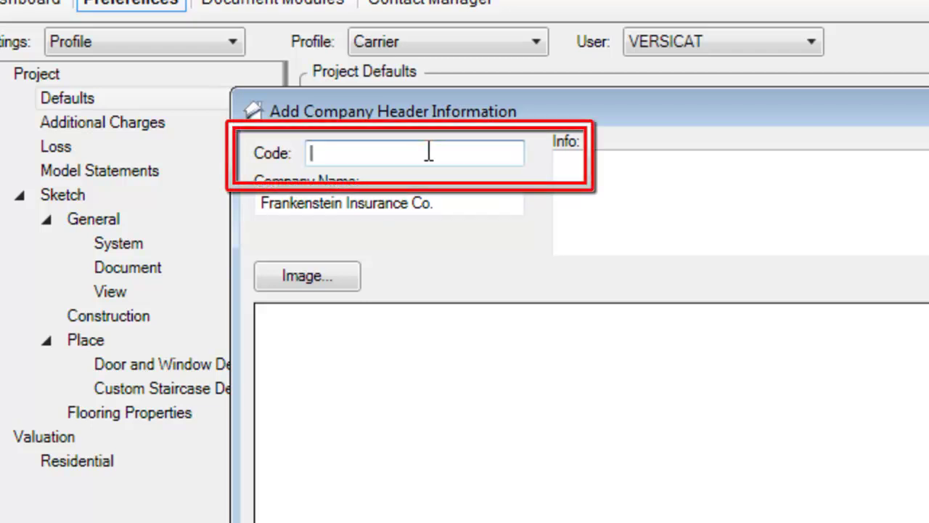
text(FRANKEN)
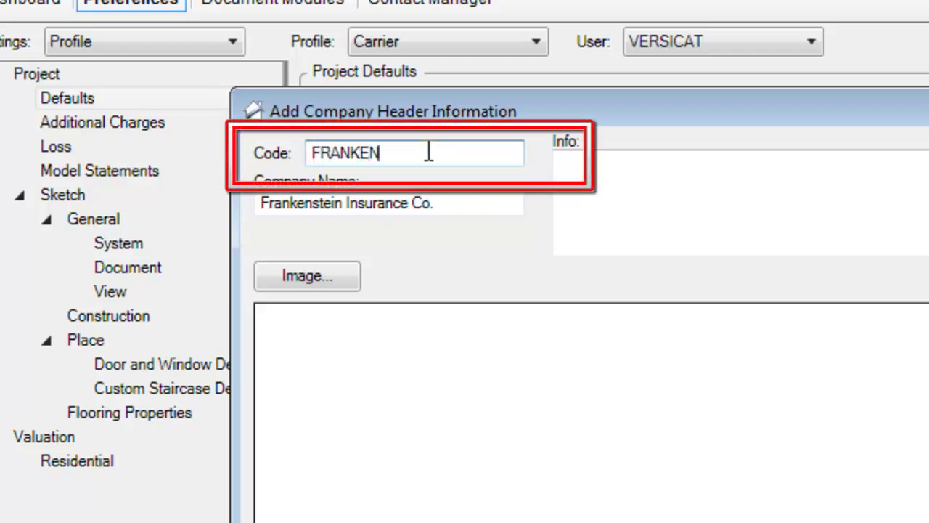
click(697, 201)
click(705, 201)
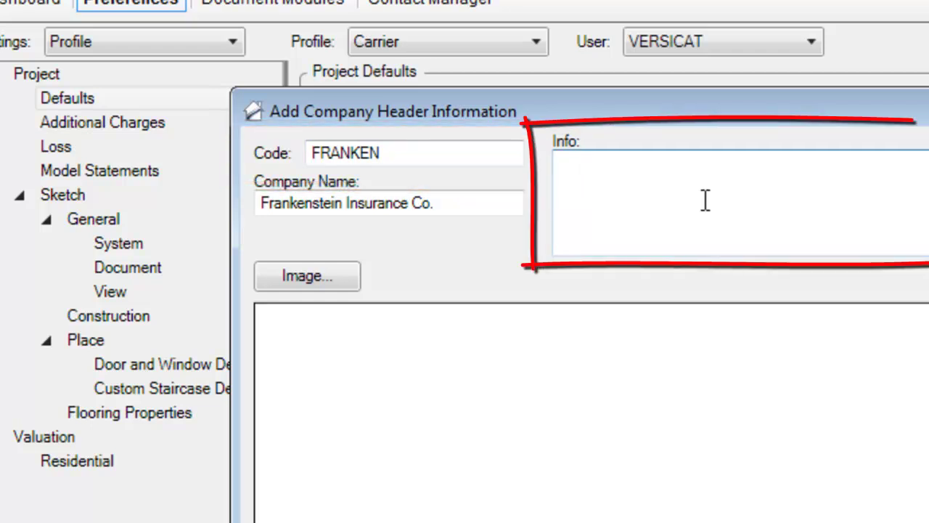
text(111 Mon)
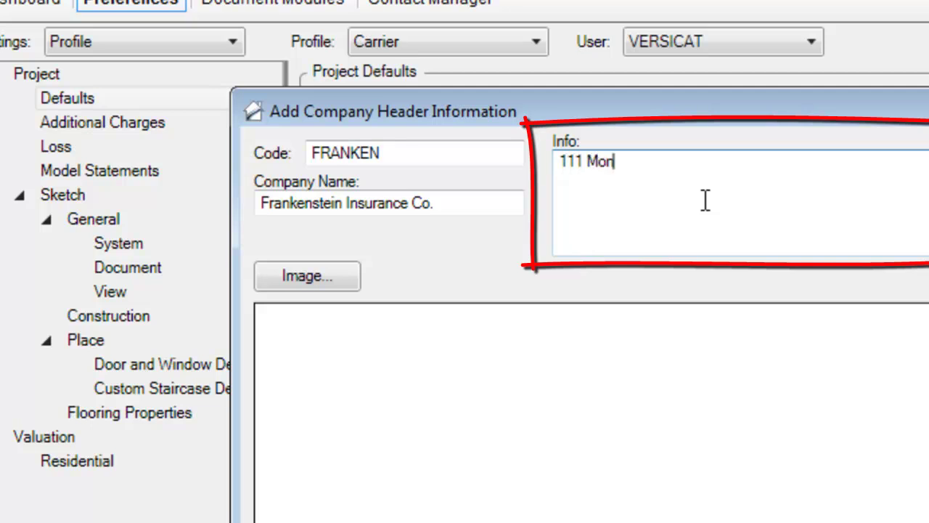
text(sterMash St.)
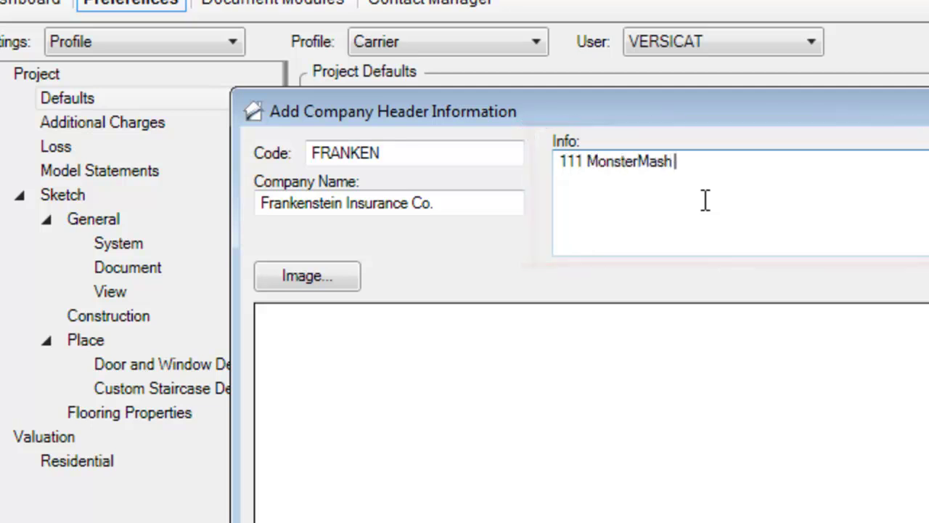
key(Return)
text(Toreup, TX)
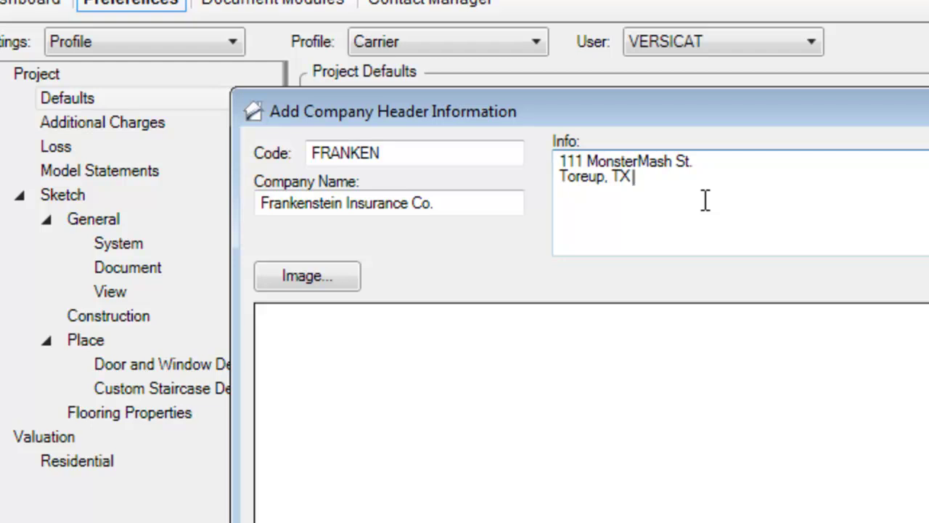
text( 77777)
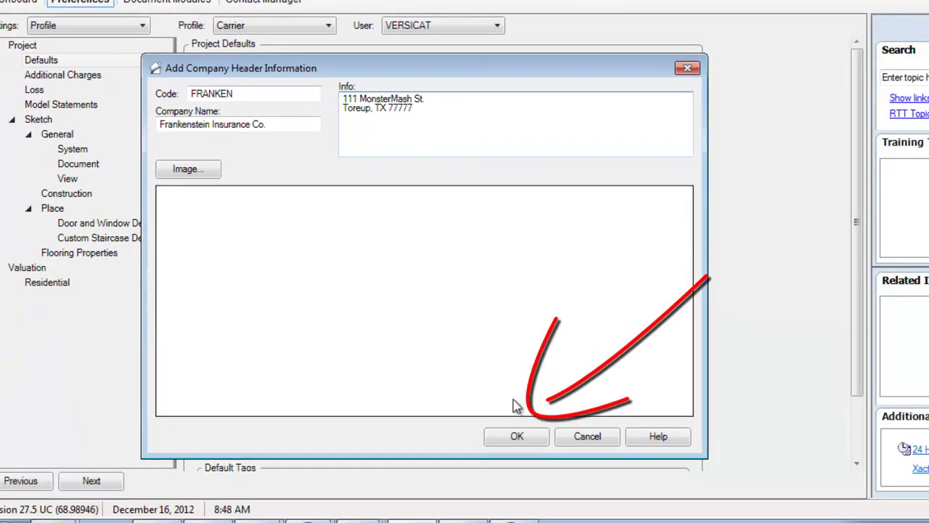
click(516, 437)
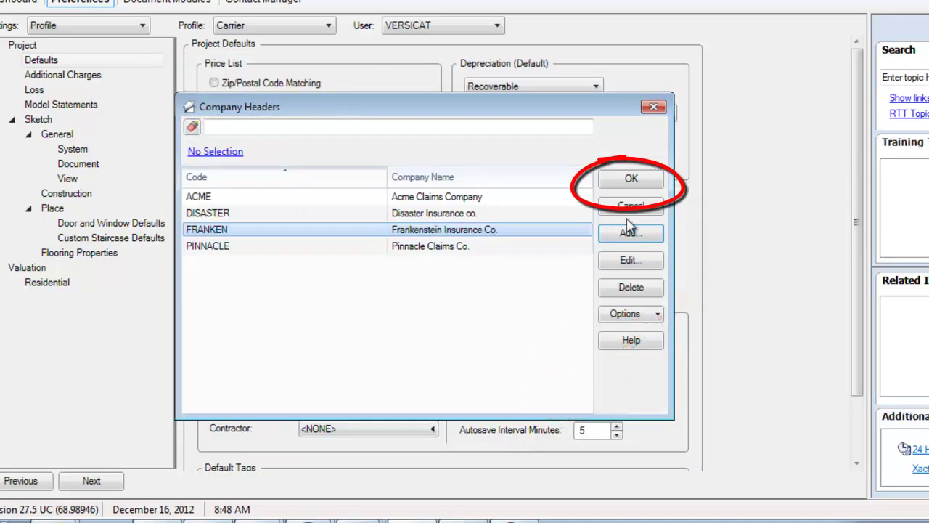
Confirm FRANKEN as the default company header and show the Claim Reps list.
click(626, 180)
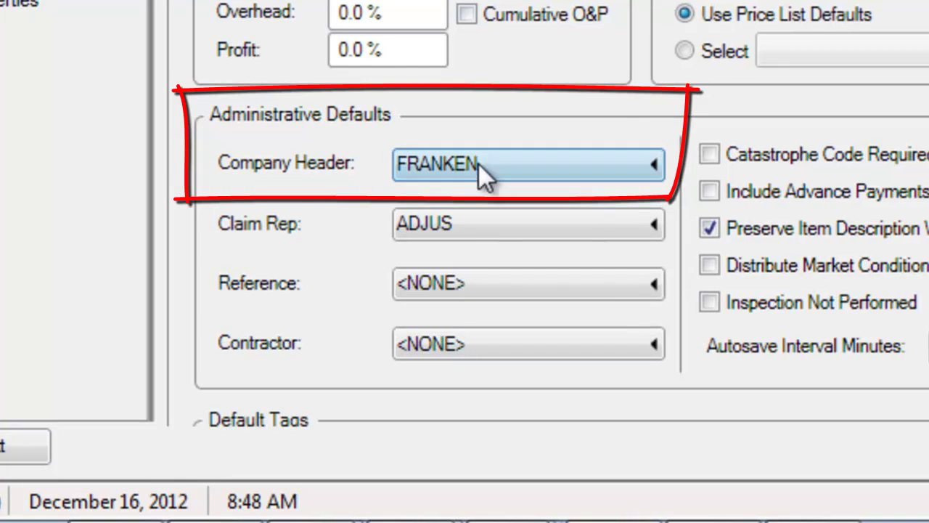
key(Tab)
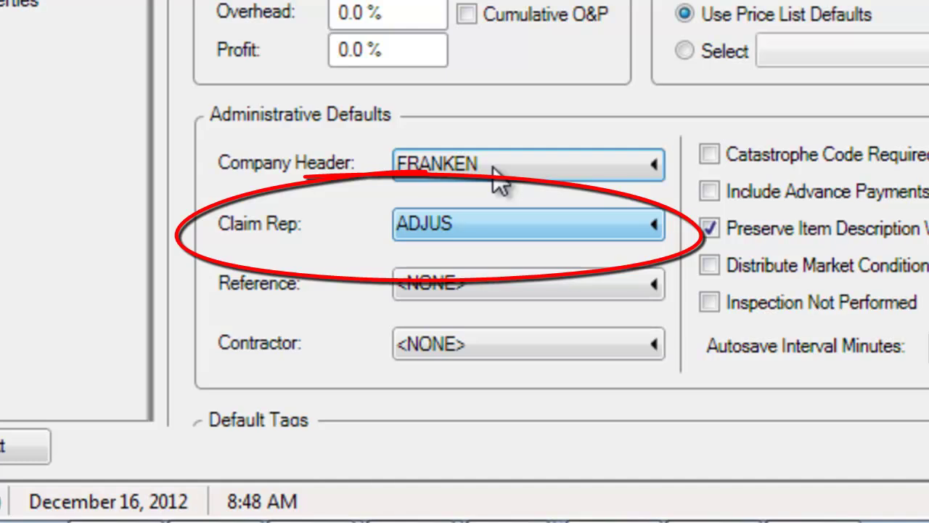
click(497, 172)
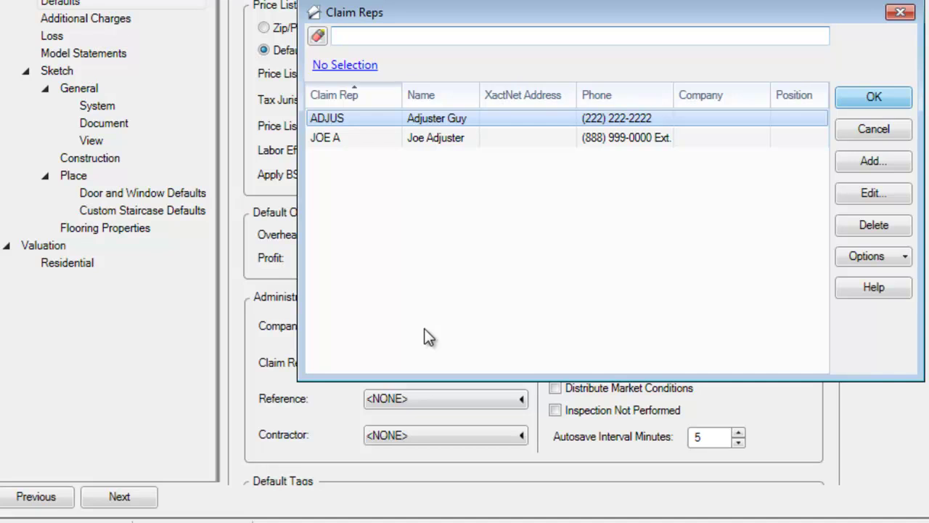
Close the Claim Reps list, keeping ADJUS as claim rep.
key(Return)
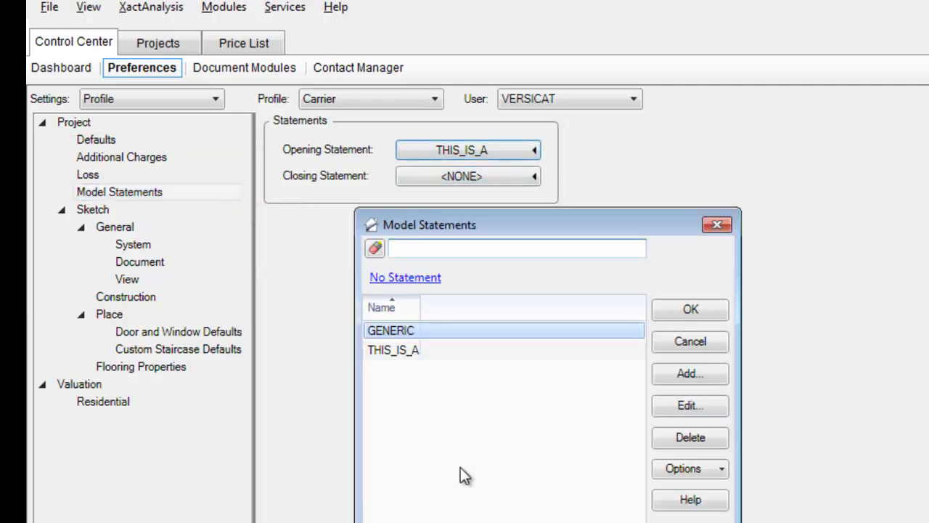
Append a period to the THIS_IS_A opening statement, save it and close the statements list.
key(Down)
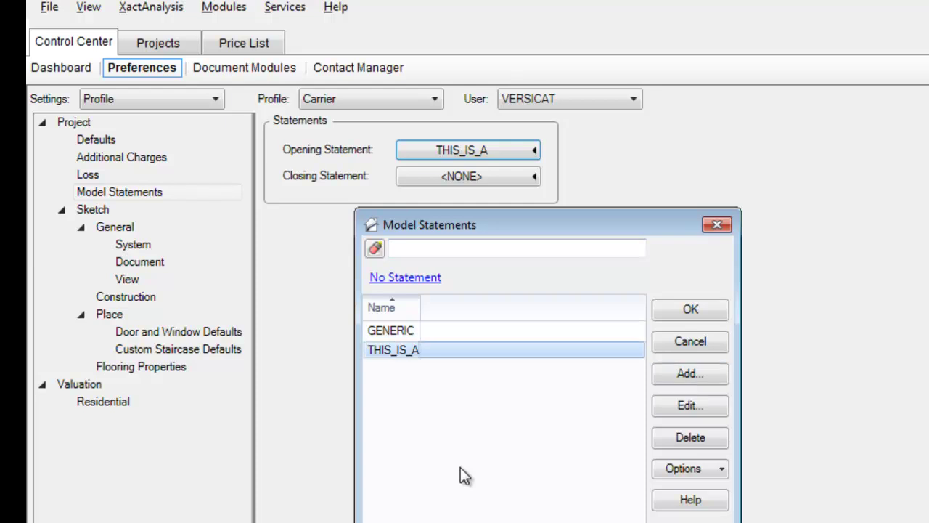
key(Return)
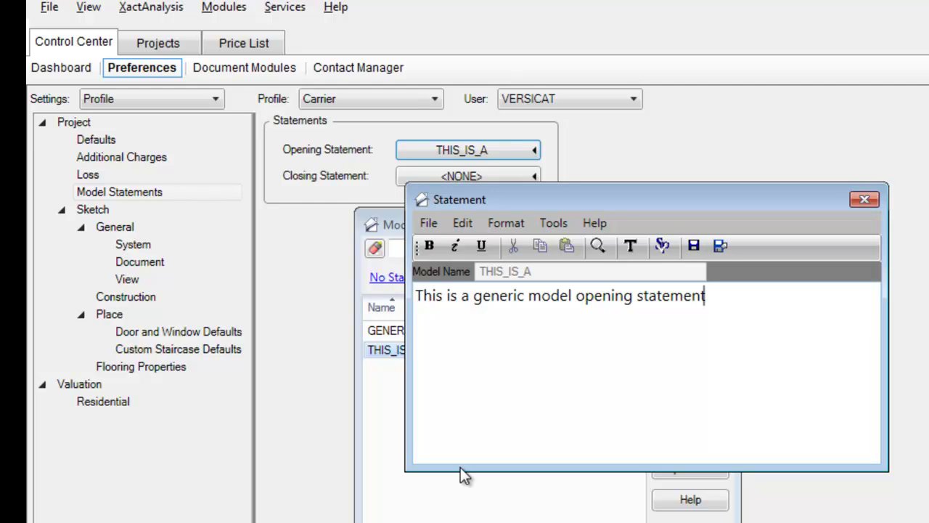
text(.)
key(ctrl+s)
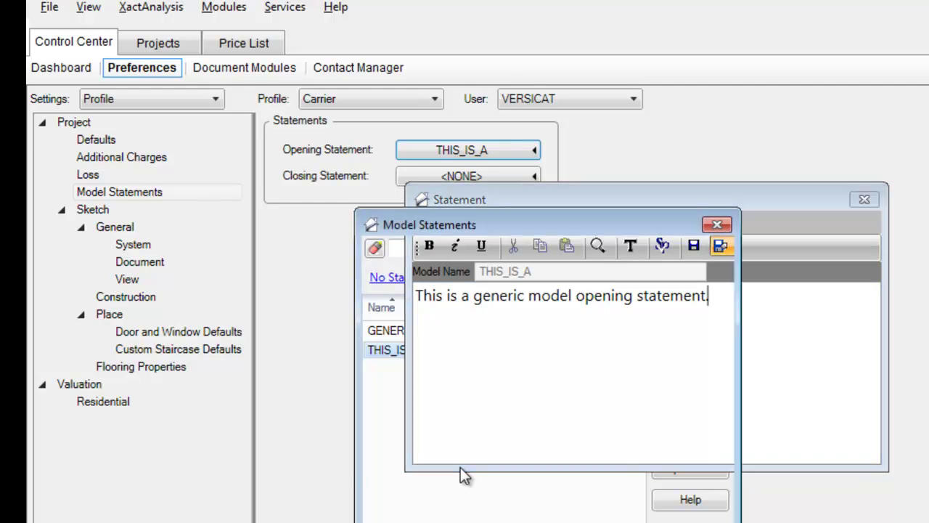
key(Return)
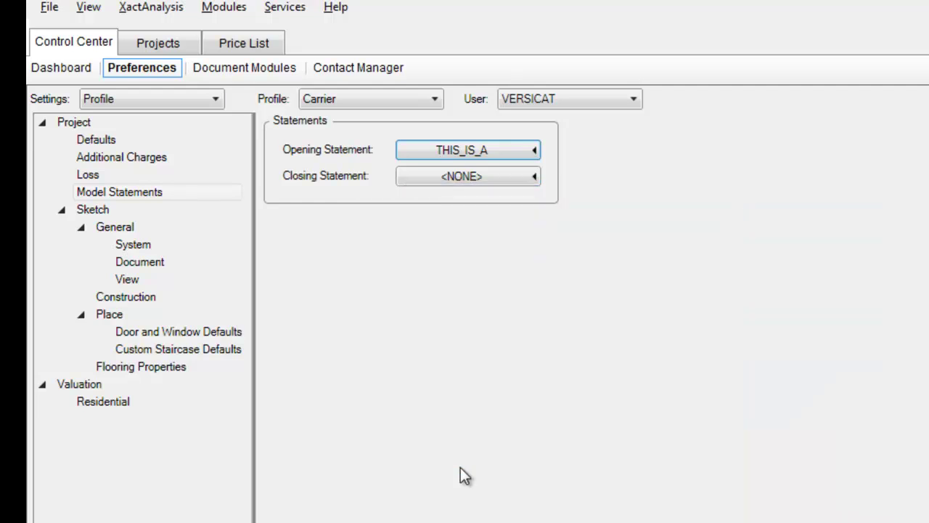
key(Tab)
key(Tab)
Step through the project defaults fields up to the price list, then go back to the Dashboard.
key(Down)
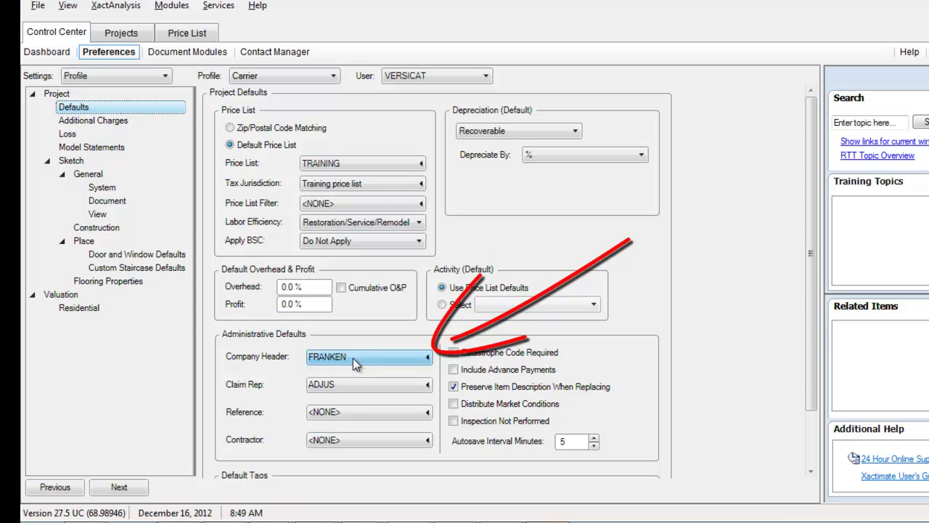
key(Tab)
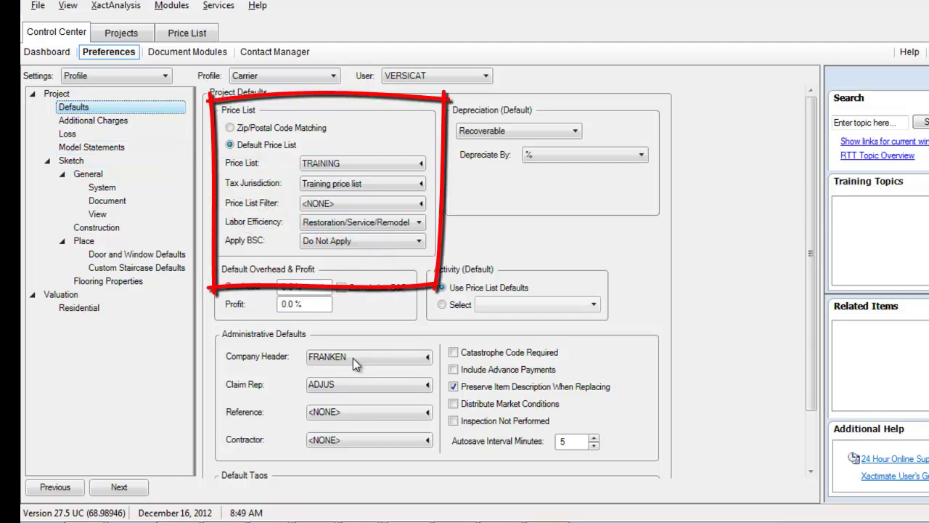
key(Tab)
key(Tab)
key(Return)
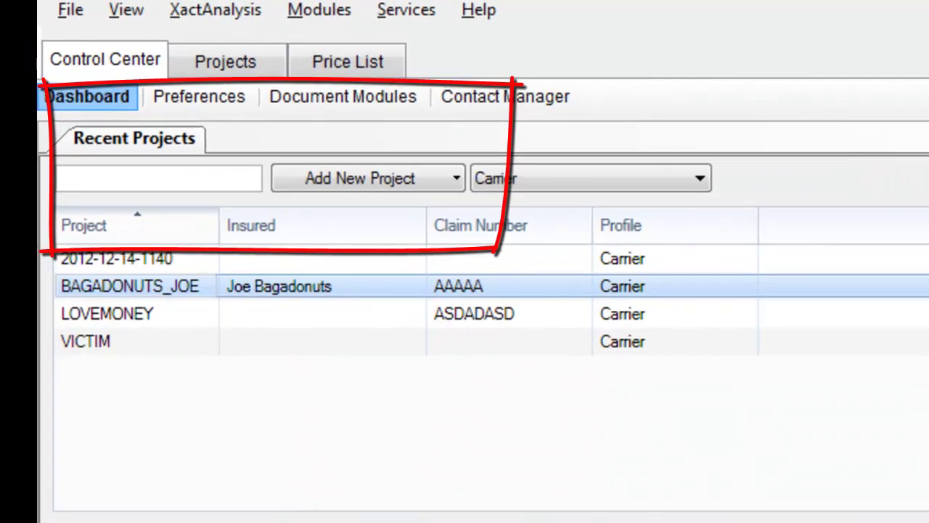
Create a new estimate named OCASH.
text(OCASH)
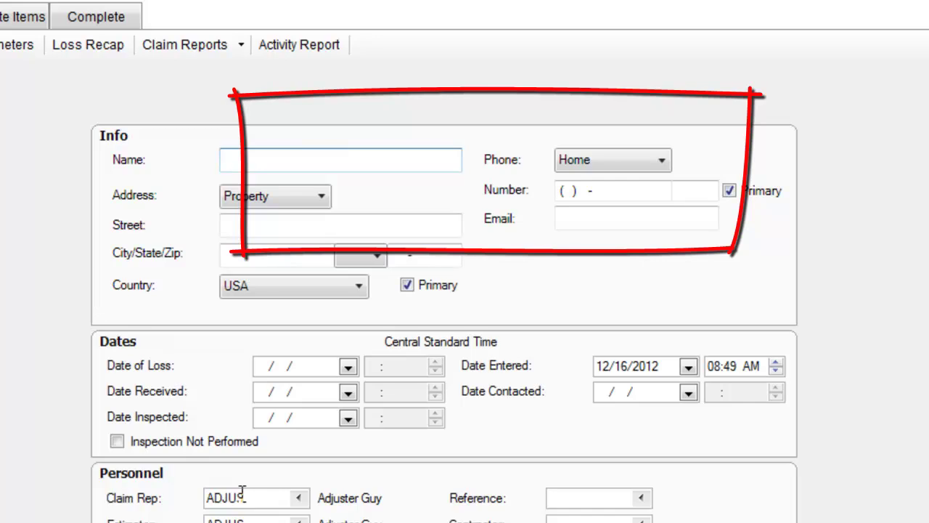
Enter the insured's full name, street, city, state, zip code and home phone number.
text(Basil O)
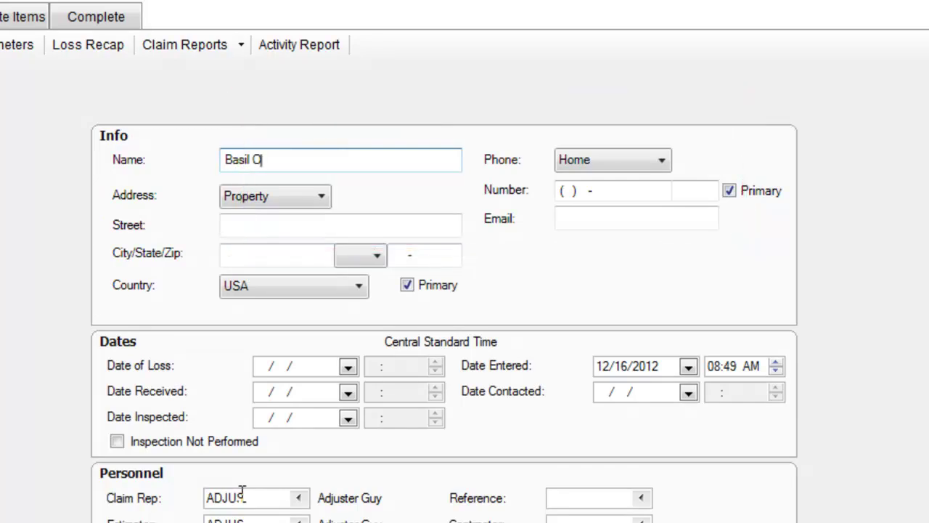
text('Cash)
key(Tab)
key(Tab)
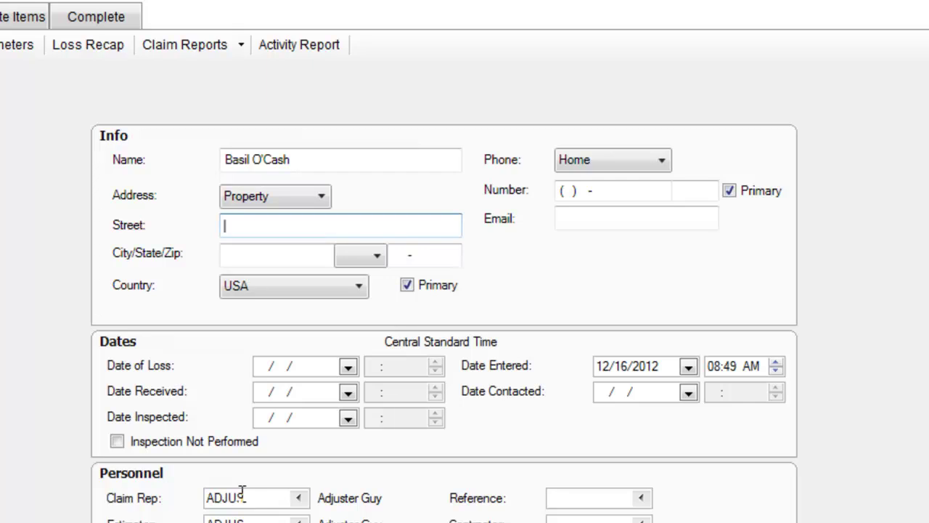
text(222 Balla St)
key(Tab)
text(Hoops)
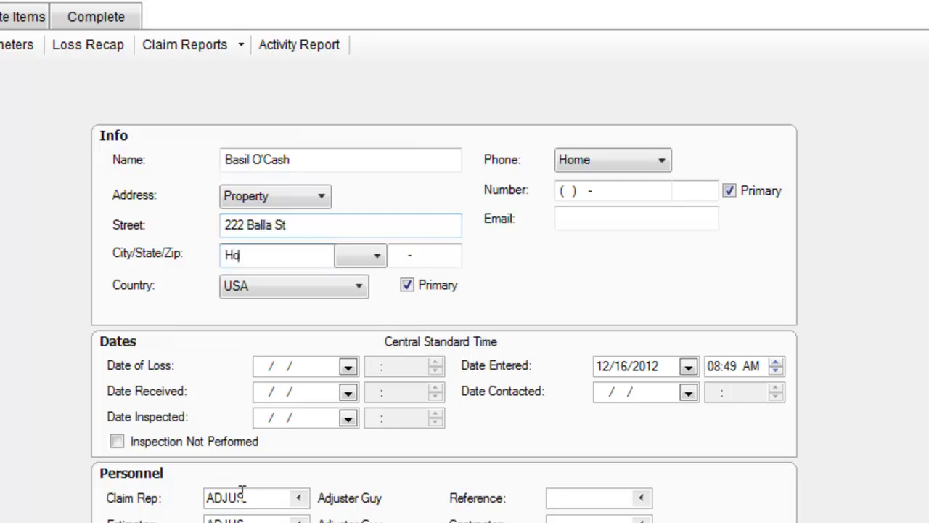
key(Tab)
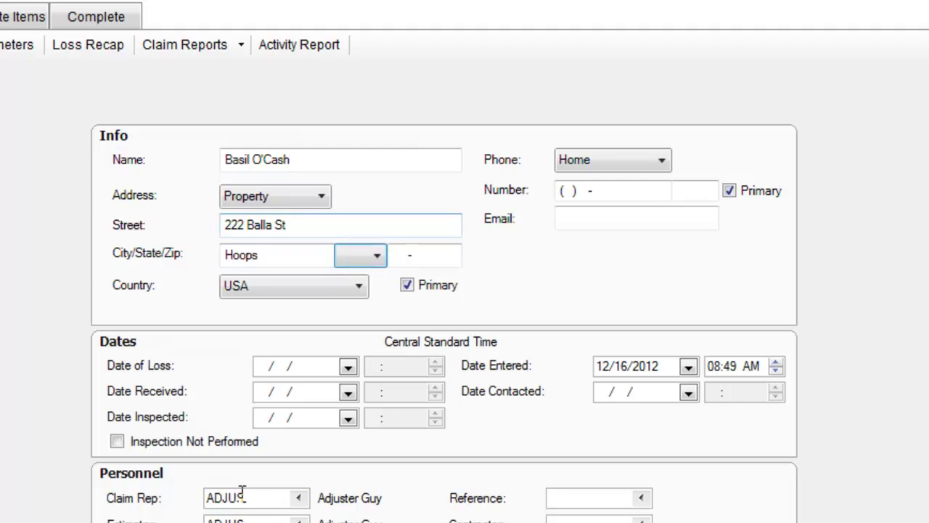
text(TX)
key(Tab)
text(33333)
key(Tab)
key(Tab)
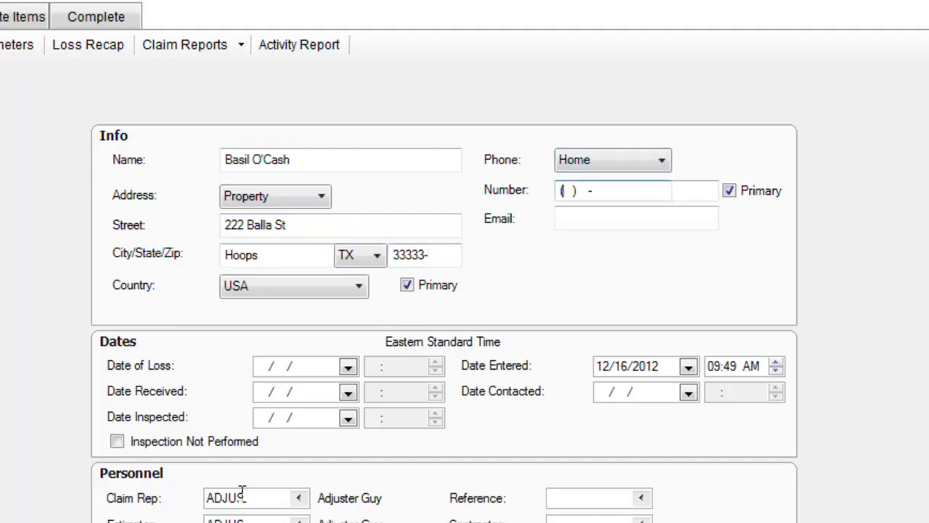
text(777) 777-)
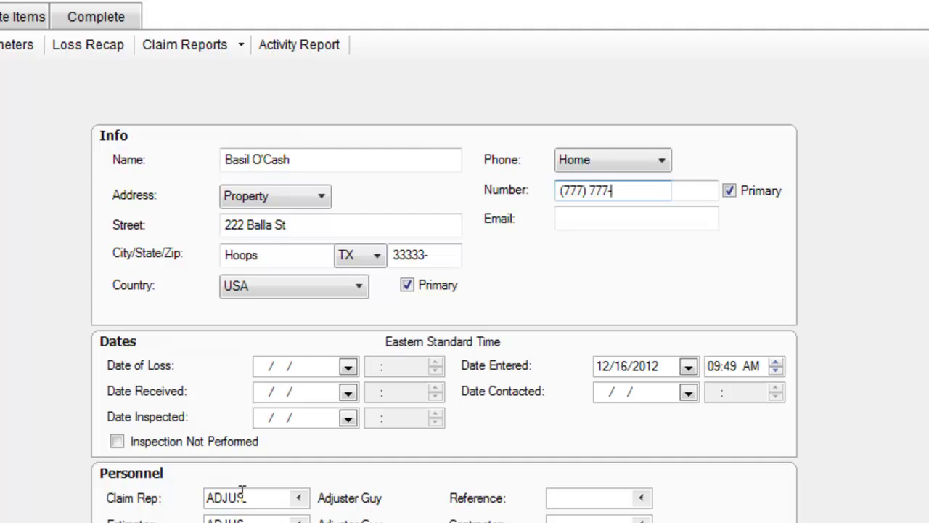
text(7777)
Set the date of loss to 05/01/2010 and date entered to 06/14/10 at 01:00 PM.
key(Tab)
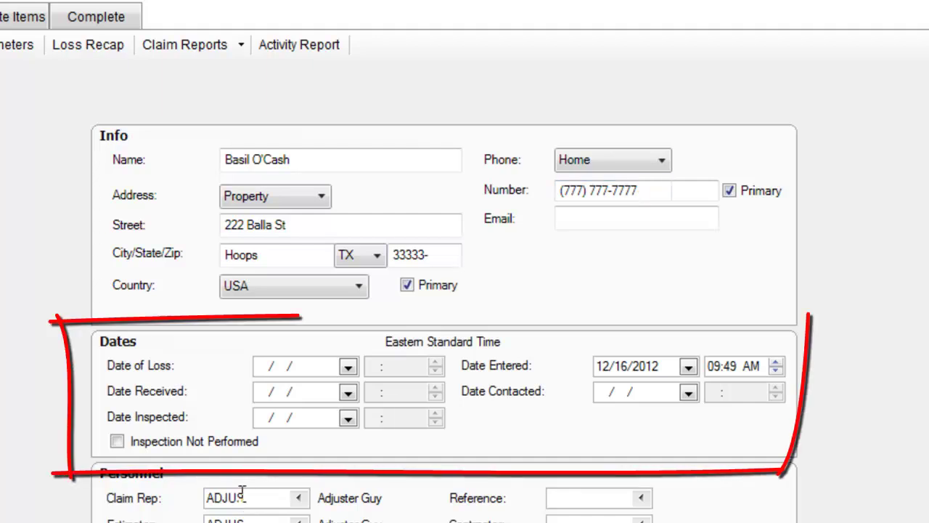
text(05/01/)
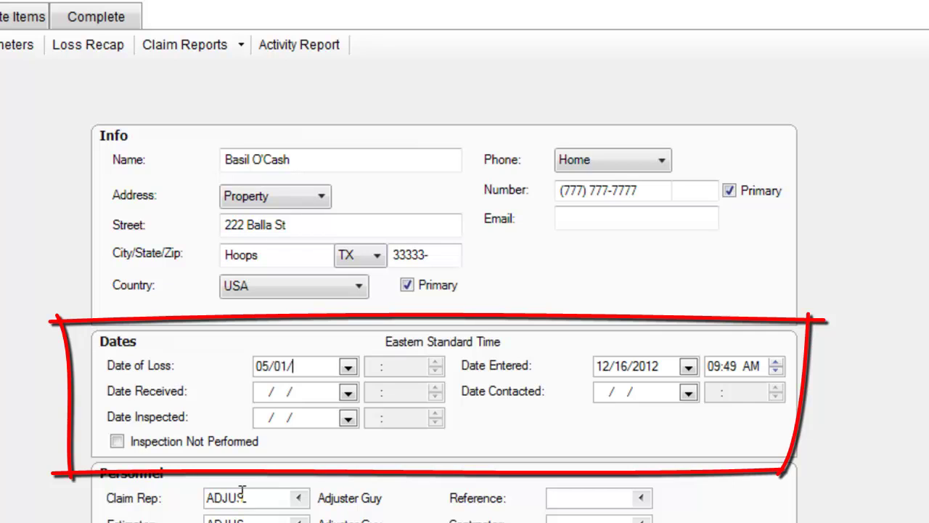
text(2010)
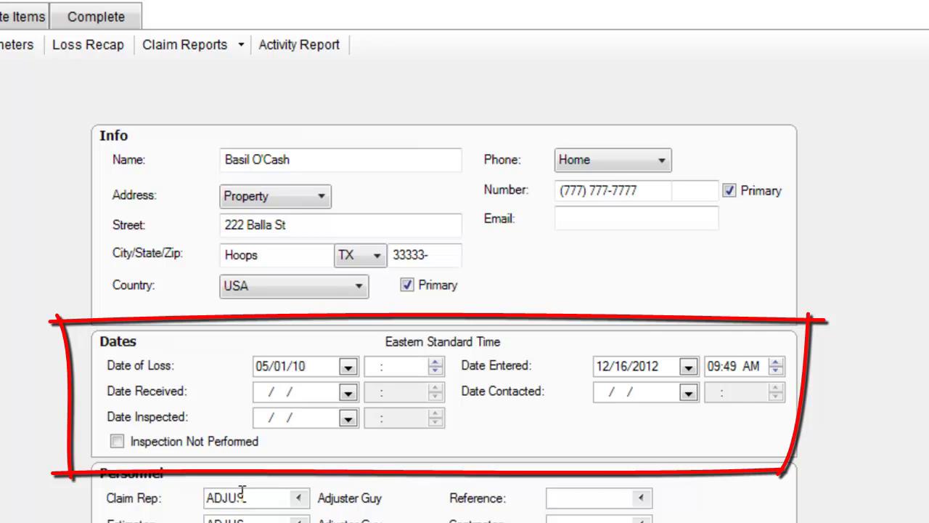
key(Tab)
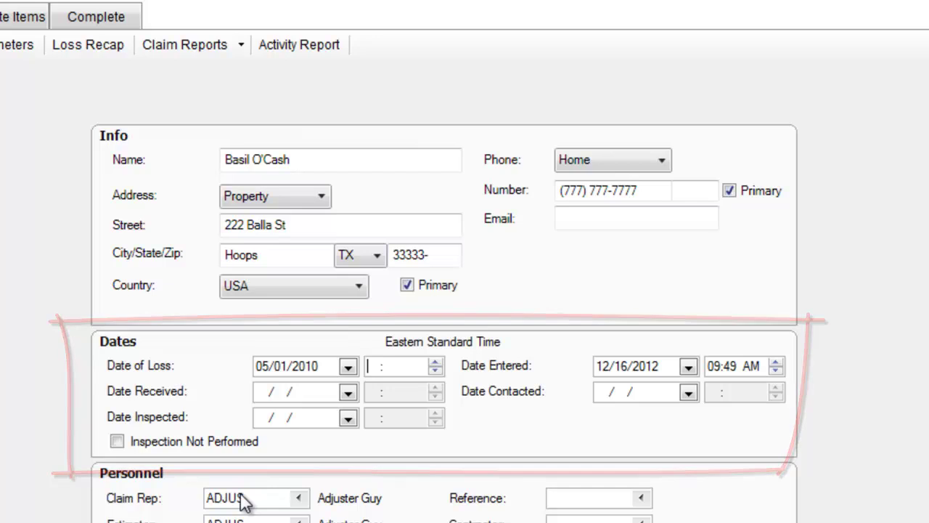
key(BackSpace)
key(BackSpace)
key(BackSpace)
key(BackSpace)
key(BackSpace)
key(BackSpace)
key(BackSpace)
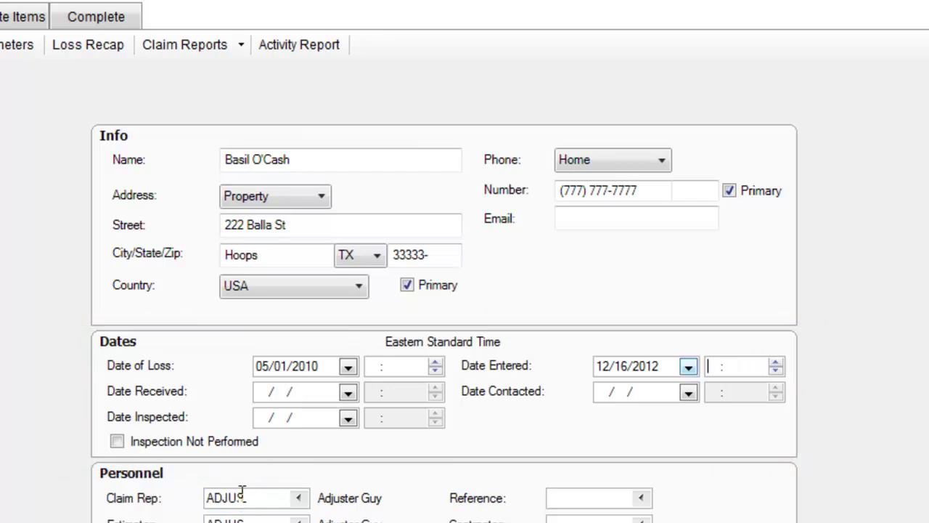
text(100p)
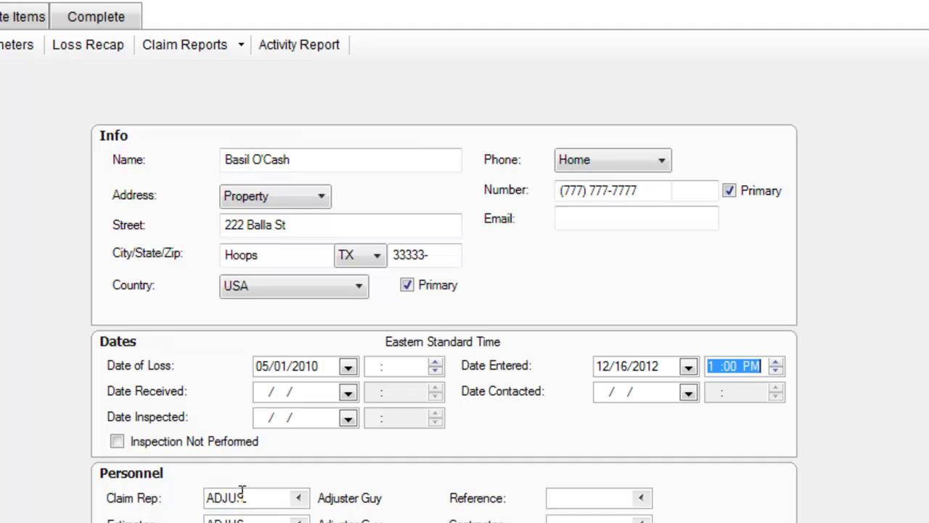
key(shift+Tab)
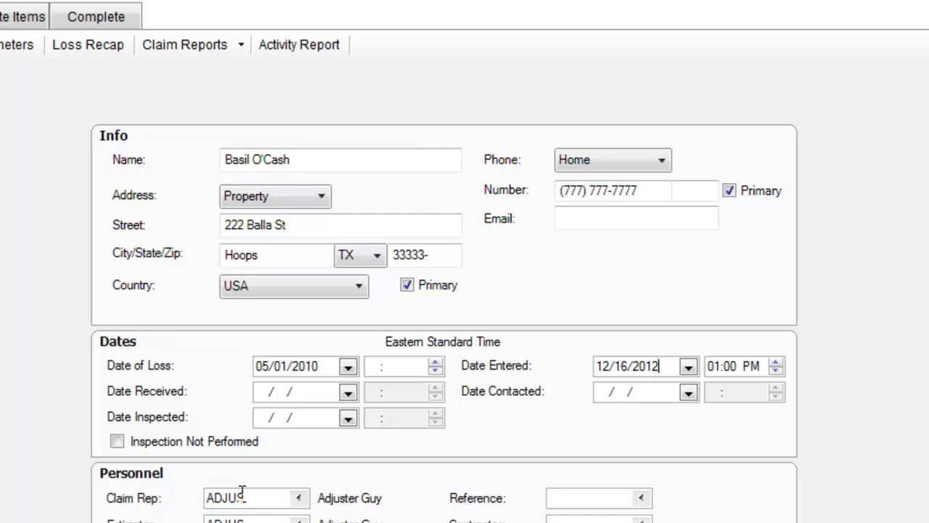
key(shift+Left)
key(shift+Left)
key(shift+Left)
key(shift+Left)
key(shift+Left)
key(shift+Left)
key(shift+Left)
key(shift+Left)
key(shift+Left)
key(shift+Left)
text(0)
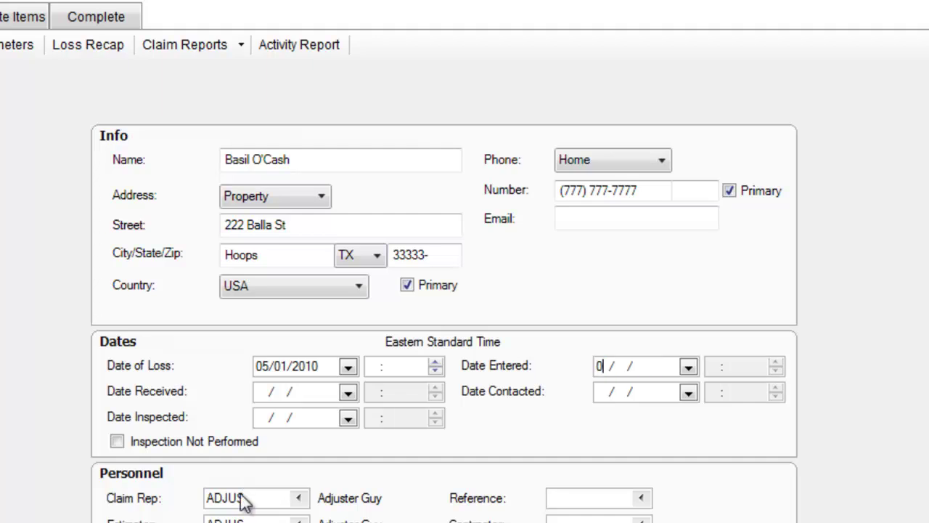
text(6/14/10)
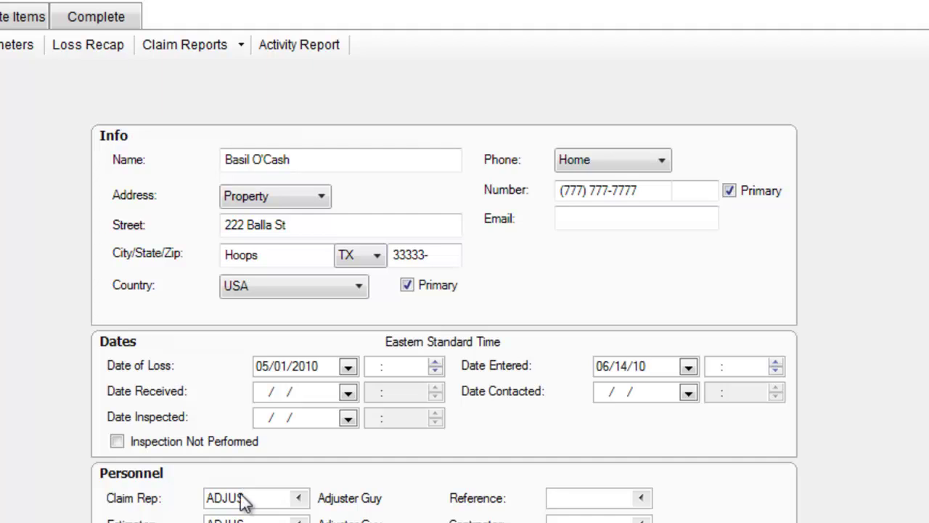
Set date received to 05/01/10 and date inspected to 05/14/10.
key(Tab)
text(05/01/1)
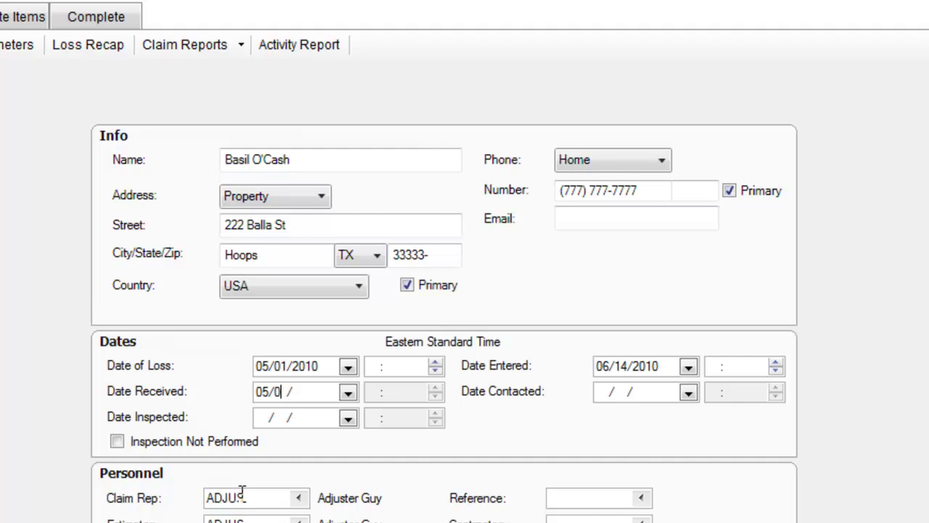
text(0)
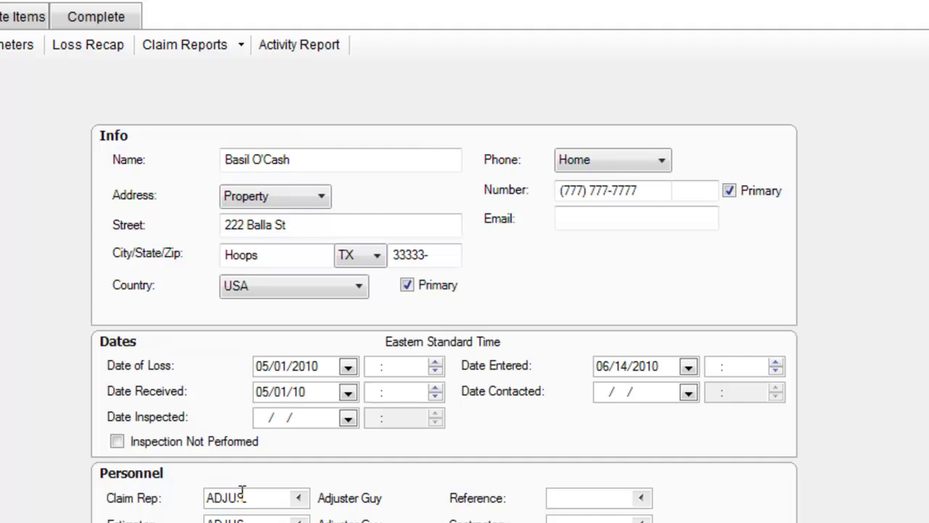
key(Tab)
text(05/14/10)
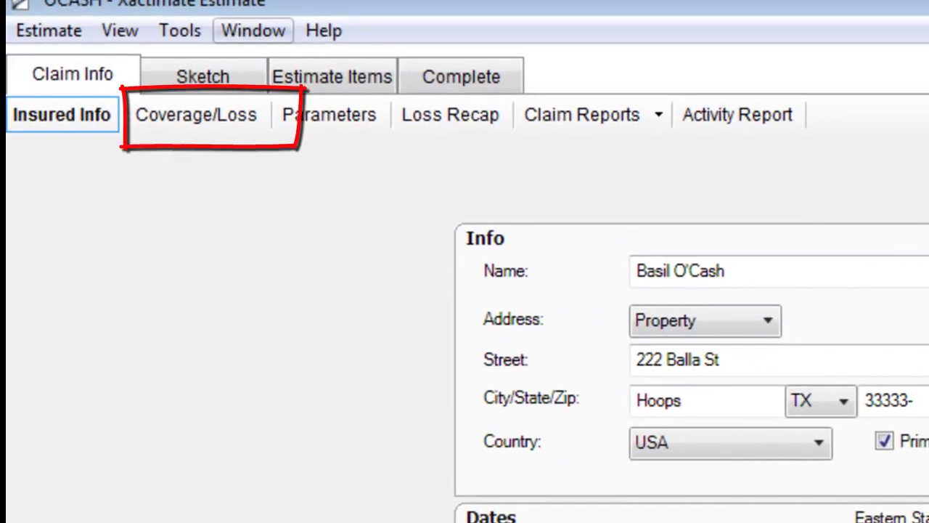
On Coverage/Loss, enter the claim number and policy number and choose TORNADO as type of loss.
click(194, 115)
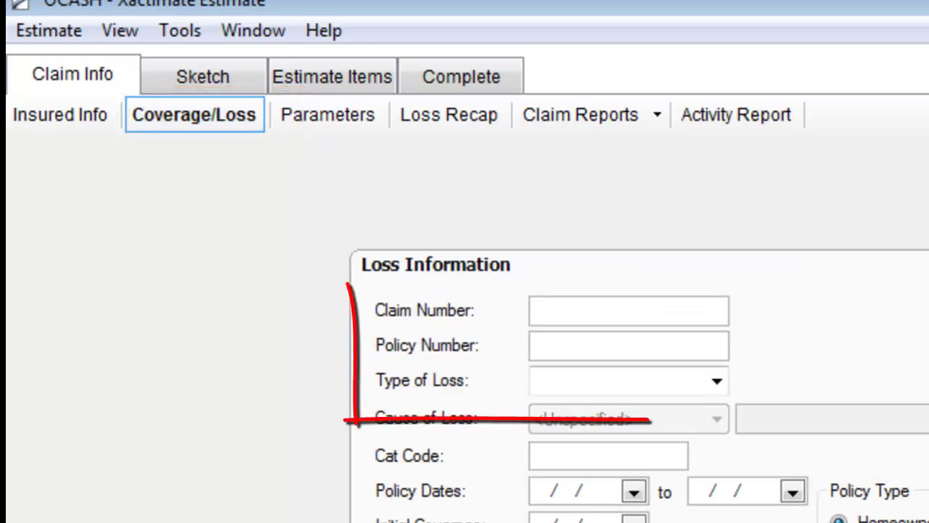
text(87654)
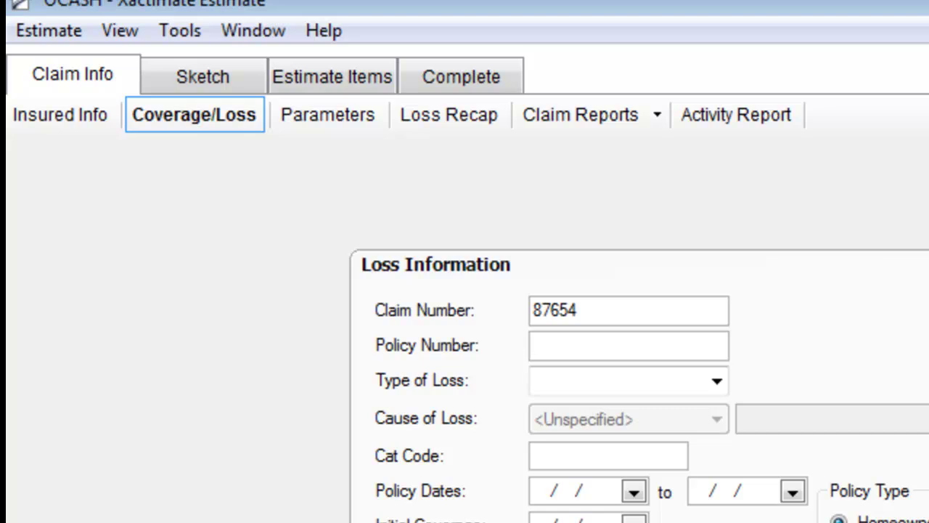
text(45678)
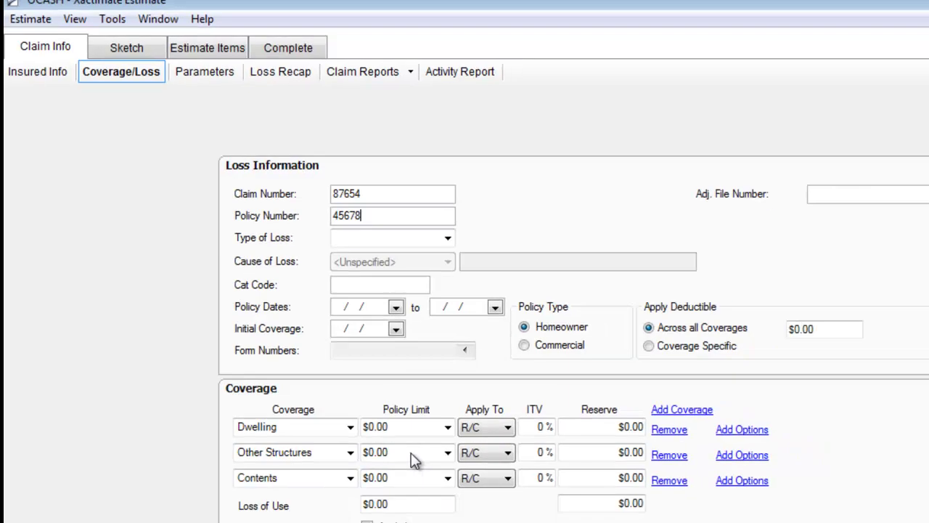
key(Tab)
key(alt+Down)
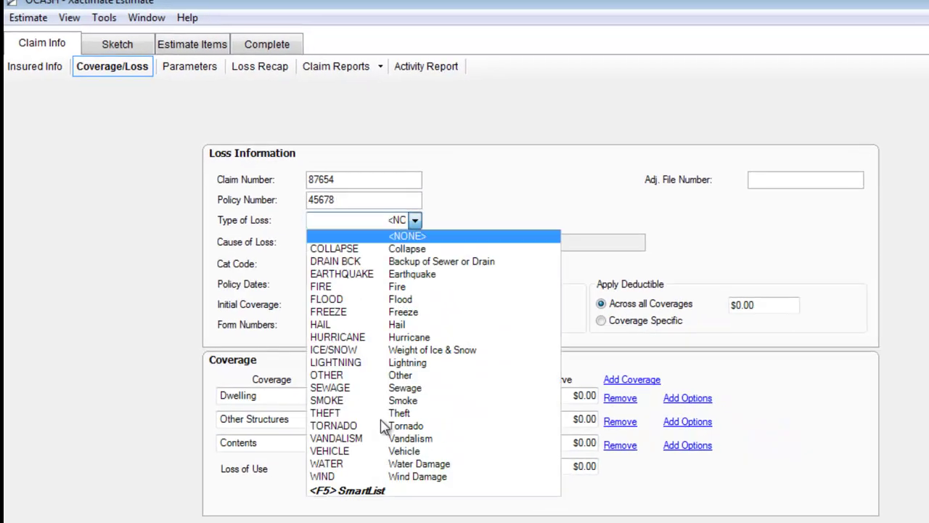
text(theft)
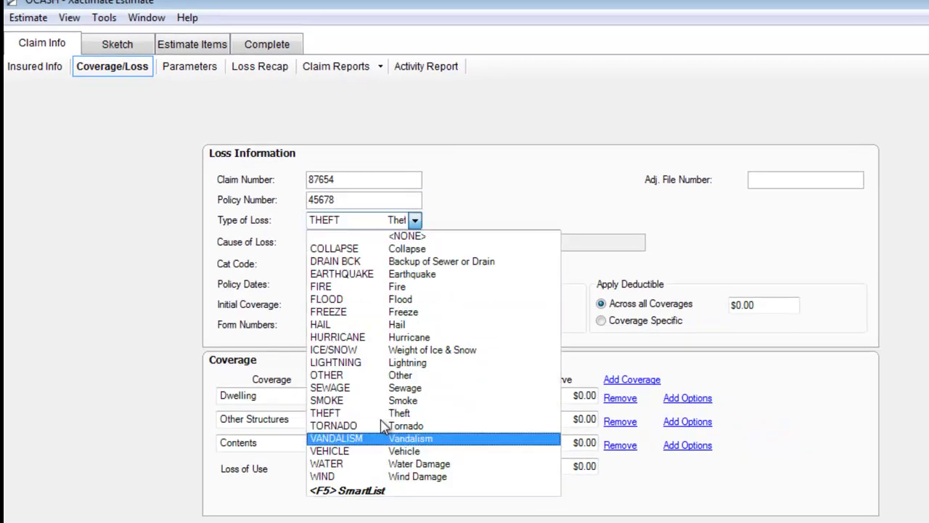
click(382, 426)
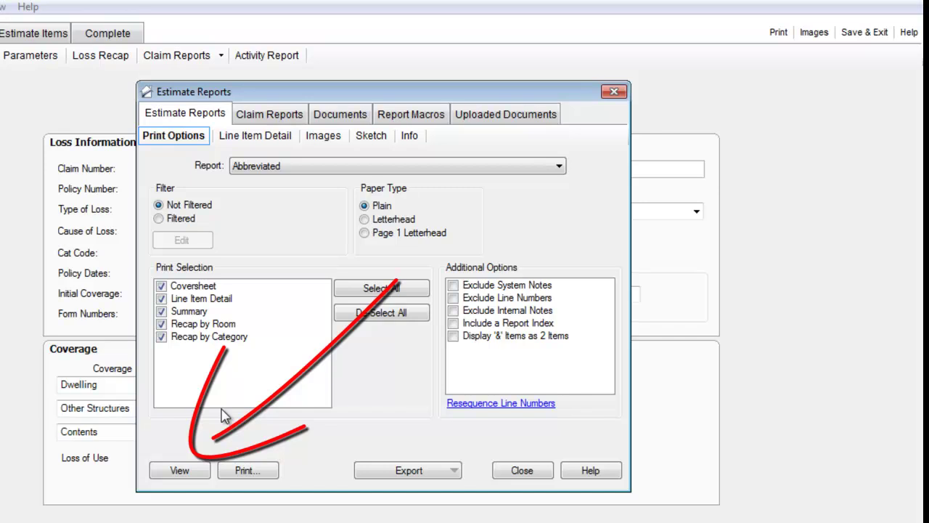
Preview the Abbreviated report, a 3-page estimate with the Frankenstein Insurance Co. coversheet and Tornado loss details.
click(179, 470)
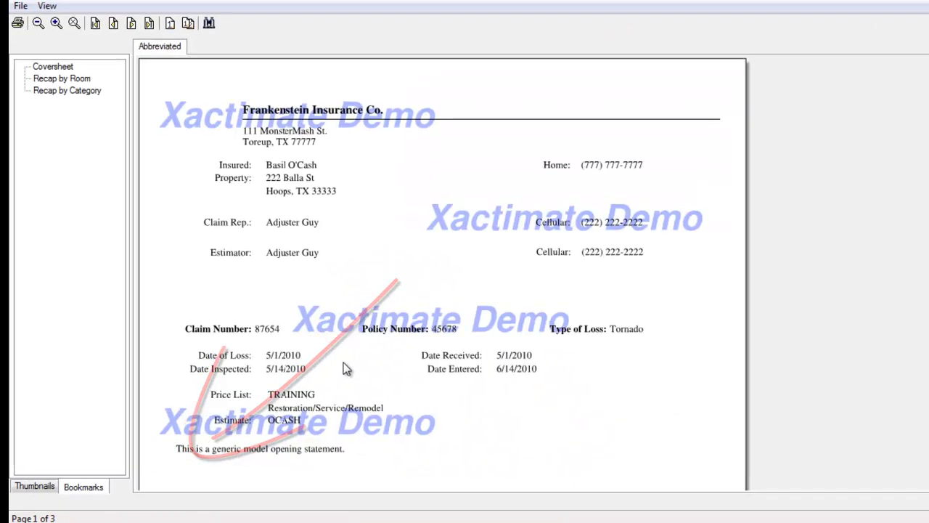